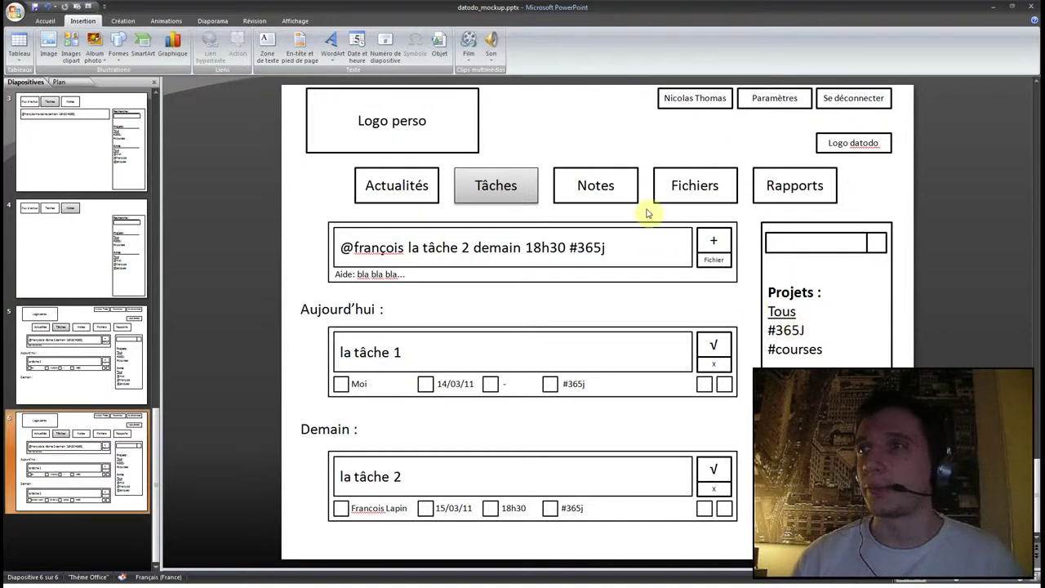
Minimize the PowerPoint datodo wireframe so the finished Photoshop mockup behind it shows
{"action": "left_click", "coordinate": [998, 7]}
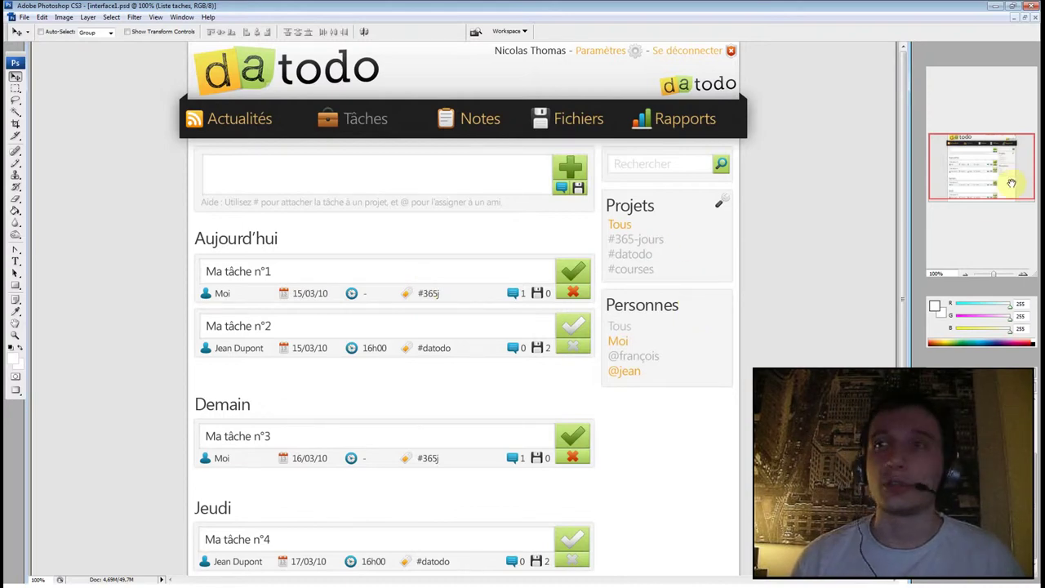
{"action": "left_click_drag", "start_coordinate": [1011, 183], "coordinate": [1010, 182]}
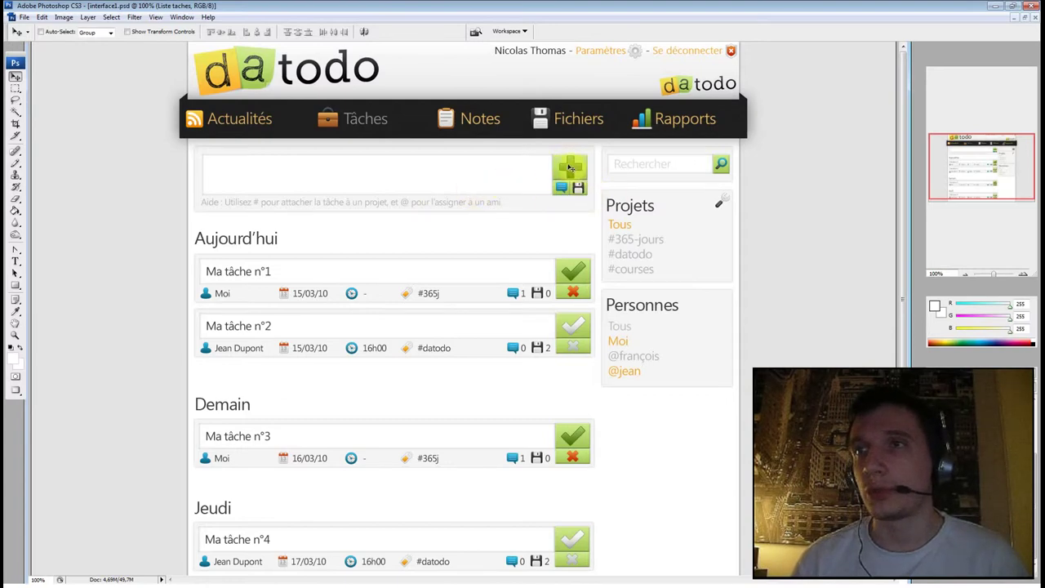
{"action": "left_click", "coordinate": [462, 170]}
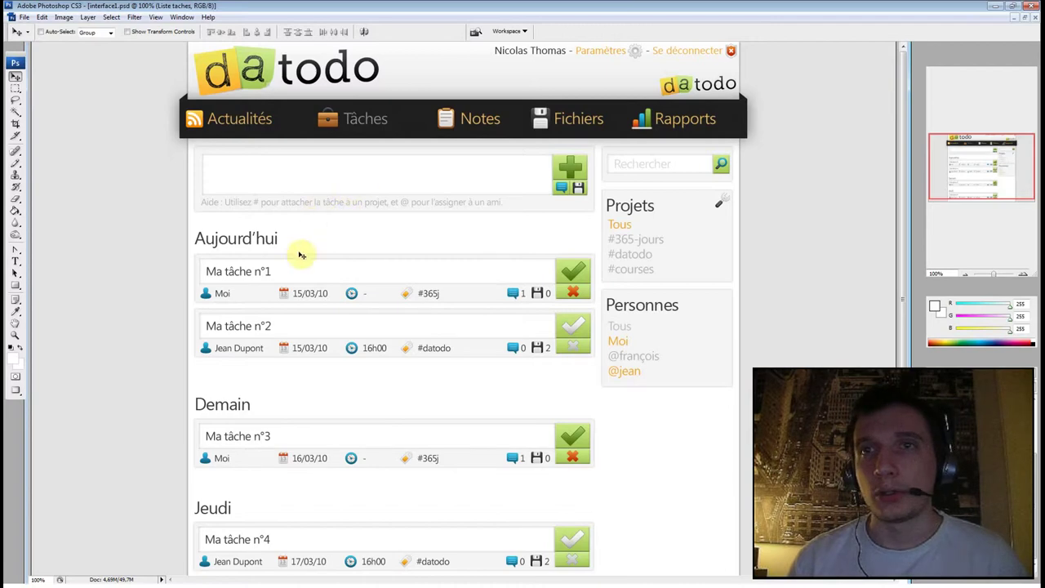
{"action": "left_click_drag", "start_coordinate": [992, 164], "coordinate": [991, 165]}
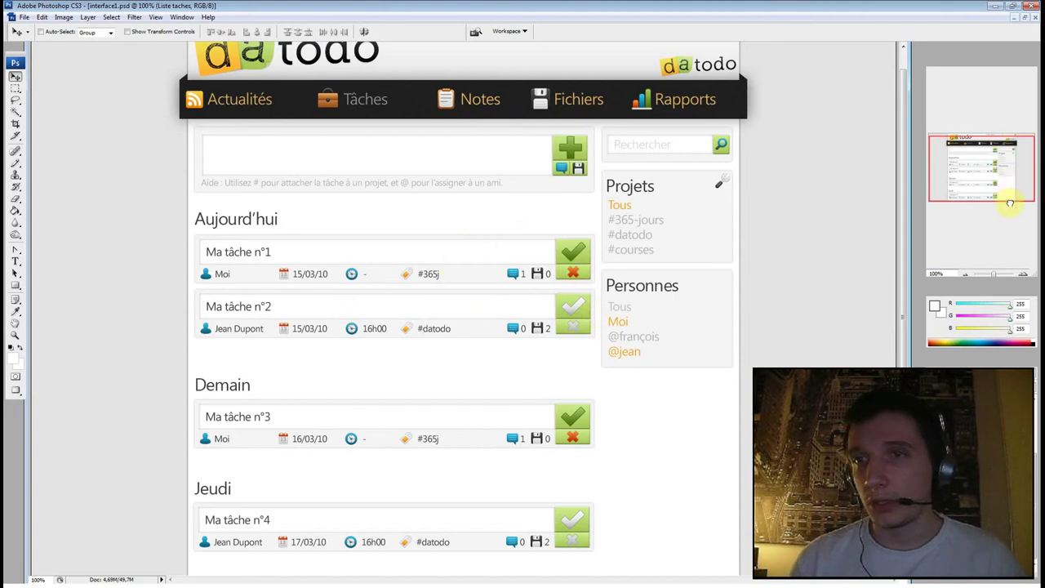
{"action": "mouse_move", "coordinate": [1006, 178]}
{"action": "left_mouse_down"}
{"action": "mouse_move", "coordinate": [1000, 163]}
{"action": "mouse_move", "coordinate": [1004, 191]}
{"action": "left_mouse_up"}
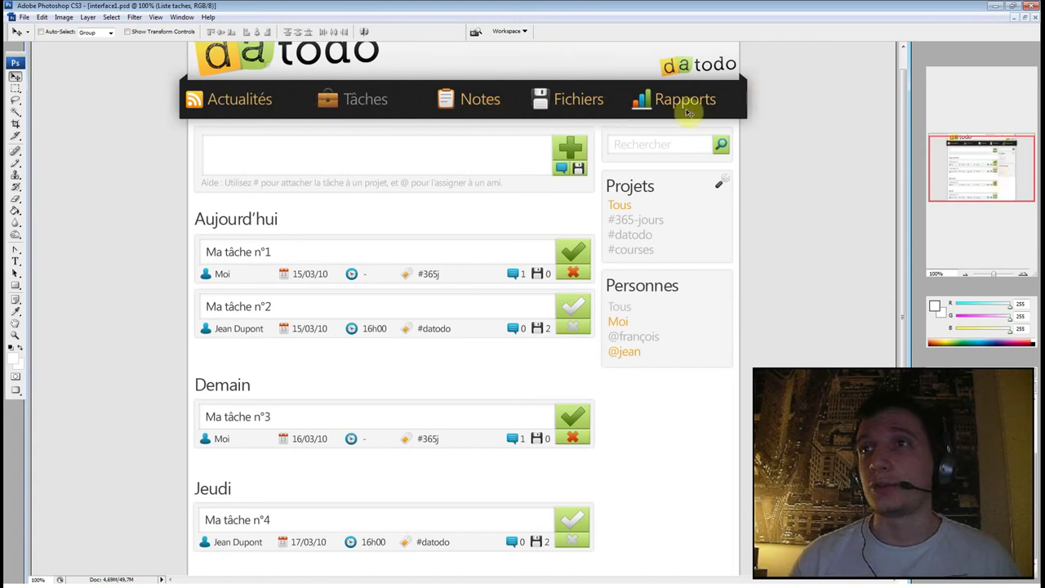
{"action": "mouse_move", "coordinate": [1013, 168]}
{"action": "left_mouse_down"}
{"action": "mouse_move", "coordinate": [1012, 154]}
{"action": "mouse_move", "coordinate": [1008, 182]}
{"action": "left_mouse_up"}
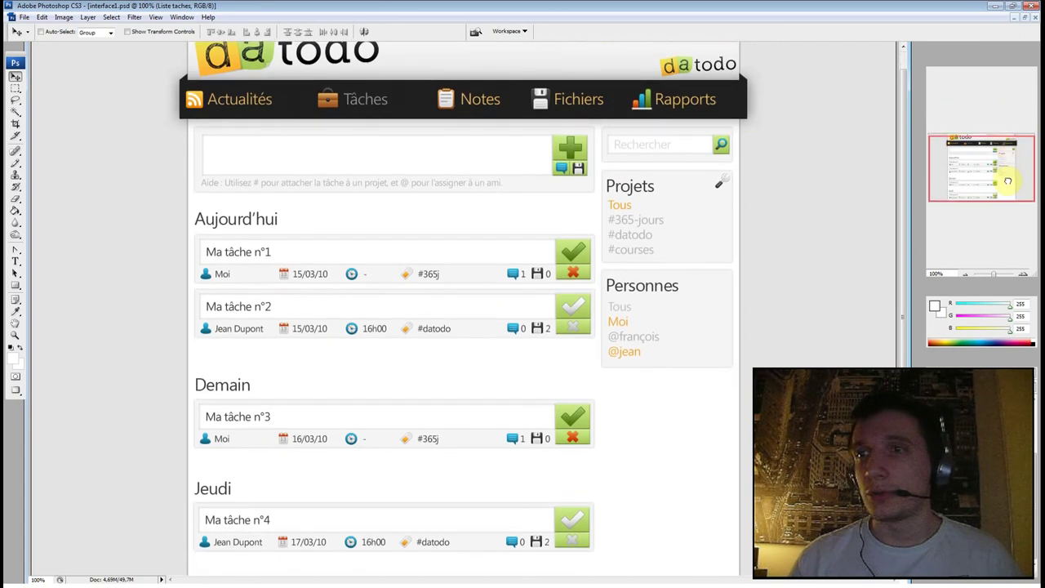